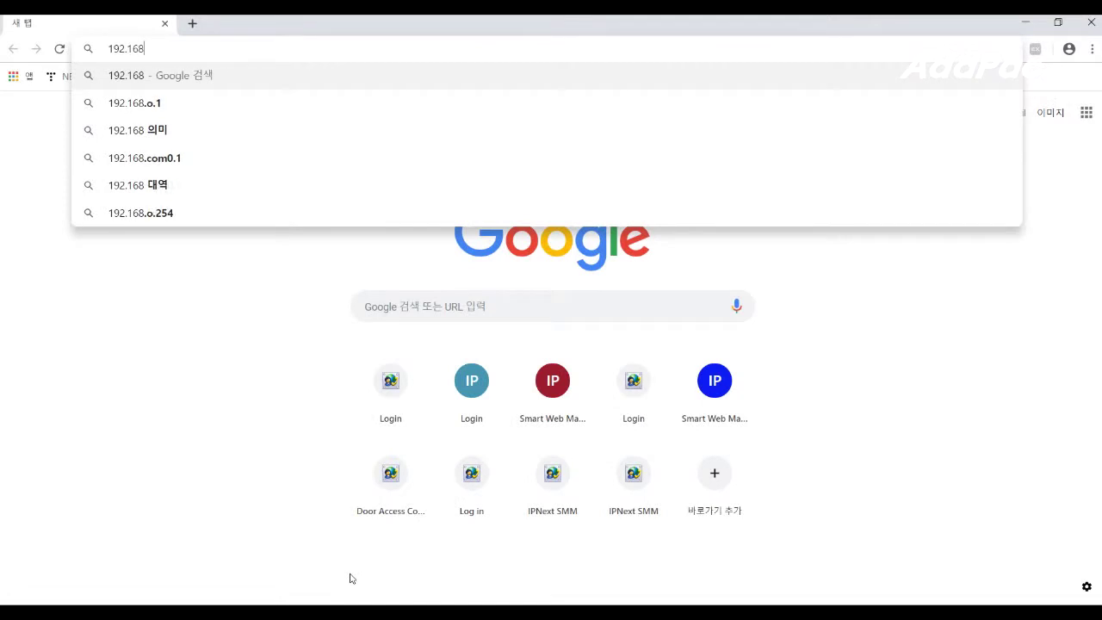
Open the device's web page at 192.168.10.1 and sign in as root with the account password
{"action": "type", "text": ".10.1"}
{"action": "key", "text": "Return"}
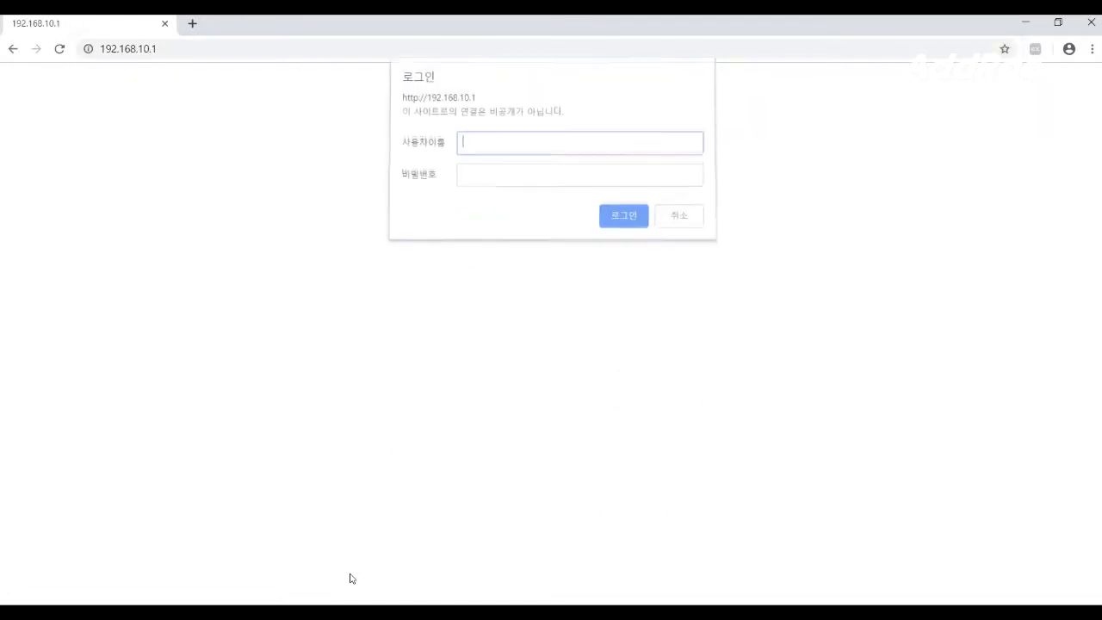
{"action": "type", "text": "roo"}
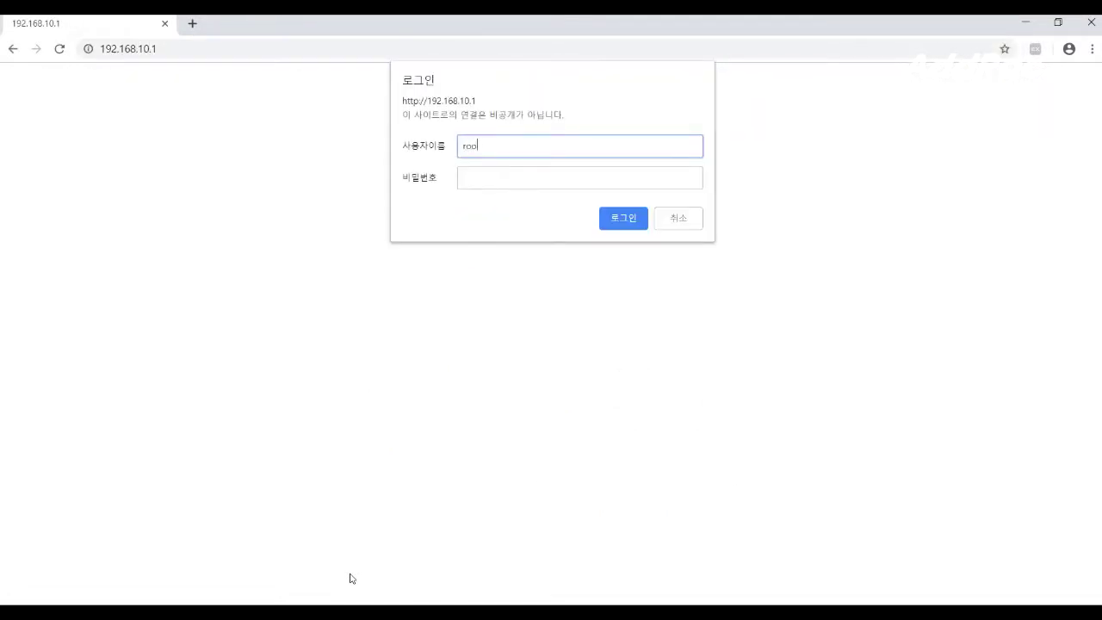
{"action": "type", "text": "t"}
{"action": "key", "text": "Tab"}
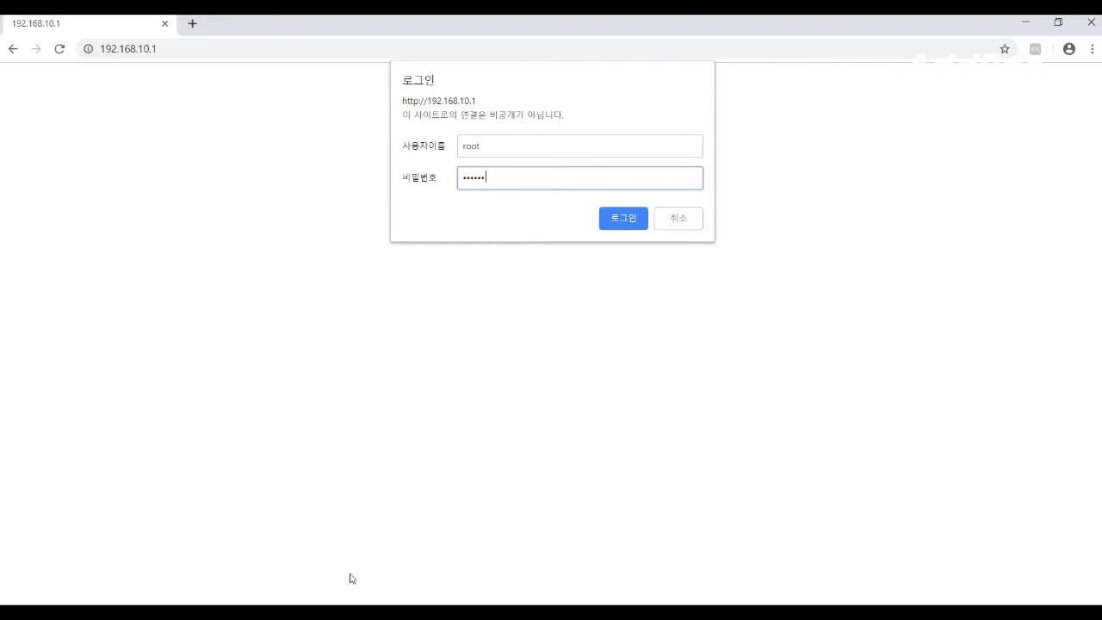
{"action": "key", "text": "Return"}
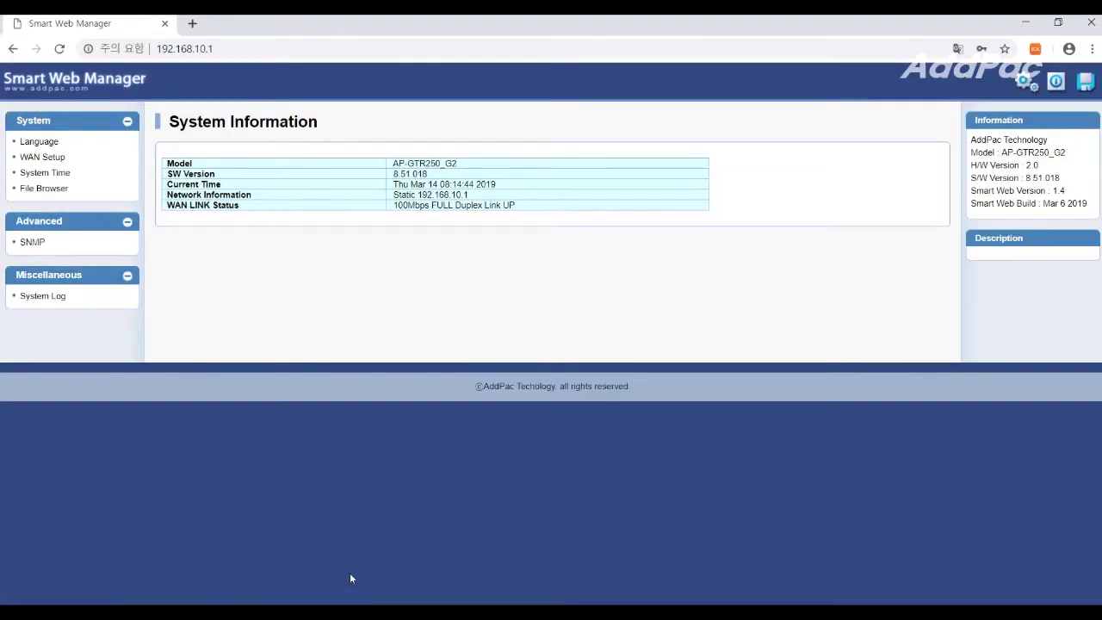
In the WAN setup, set the static IP address to 172.17.207.92 and the network mask to 255.255.0.0, and apply them
{"action": "left_click", "coordinate": [47, 145]}
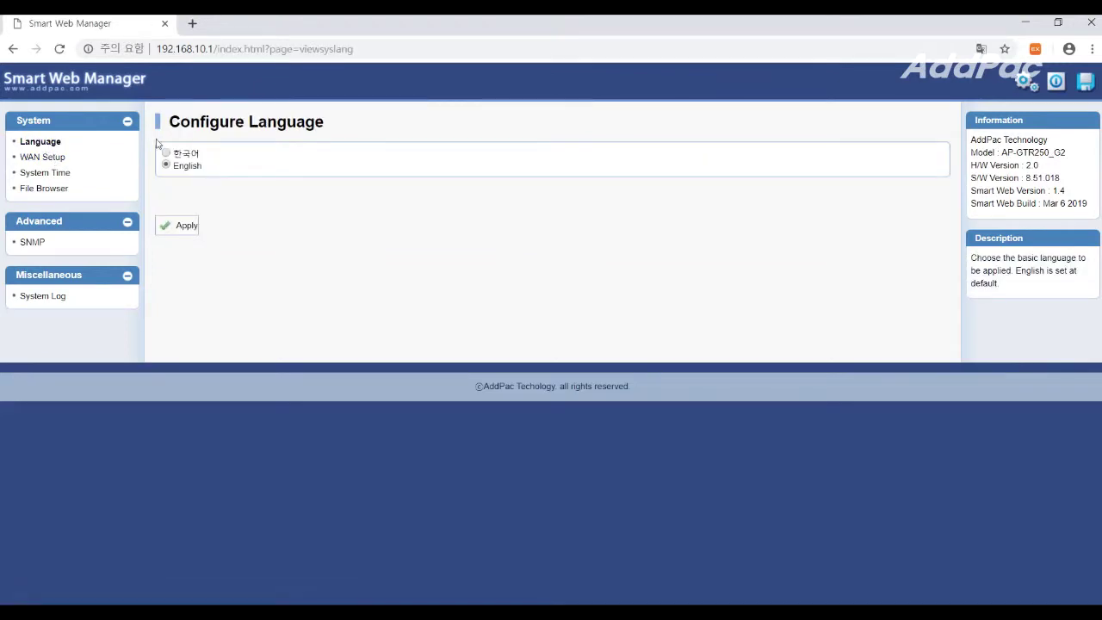
{"action": "left_click", "coordinate": [55, 159]}
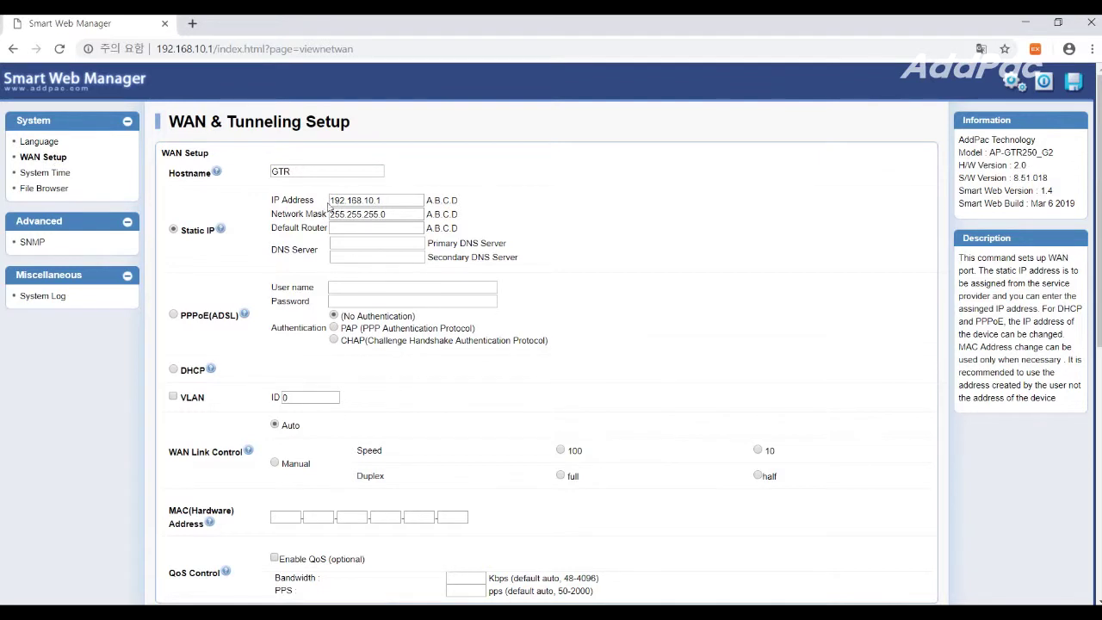
{"action": "left_click", "coordinate": [405, 205]}
{"action": "key", "text": "BackSpace"}
{"action": "key", "text": "BackSpace"}
{"action": "key", "text": "BackSpace"}
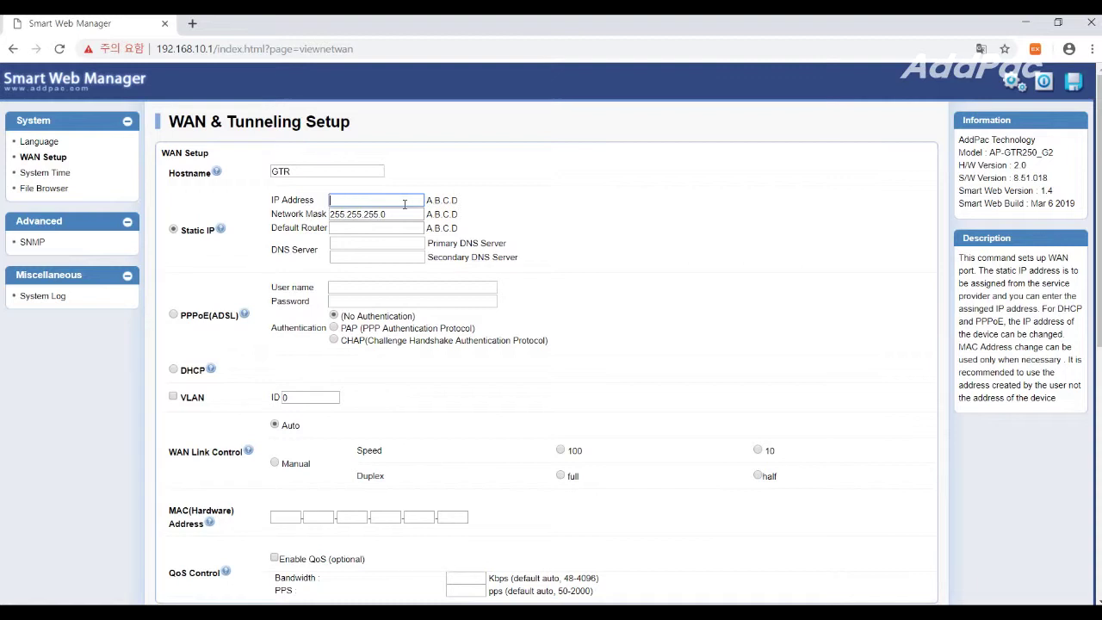
{"action": "type", "text": "72.17.207.92"}
{"action": "left_click", "coordinate": [412, 215]}
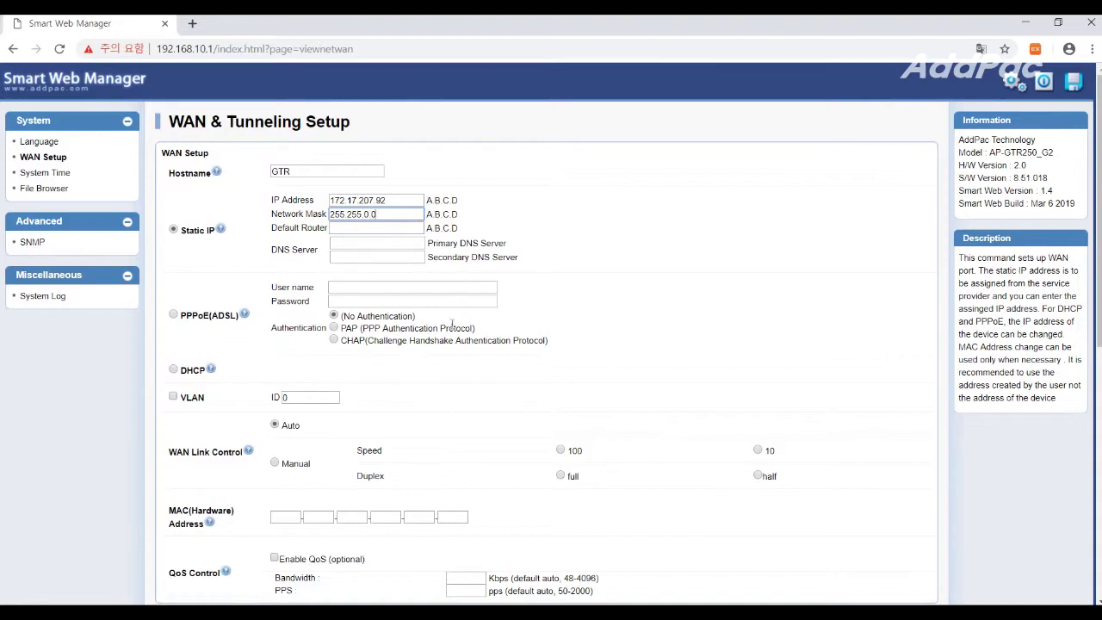
{"action": "scroll", "coordinate": [445, 328], "scroll_direction": "down", "scroll_amount": 1}
{"action": "scroll", "coordinate": [445, 328], "scroll_direction": "down", "scroll_amount": 2}
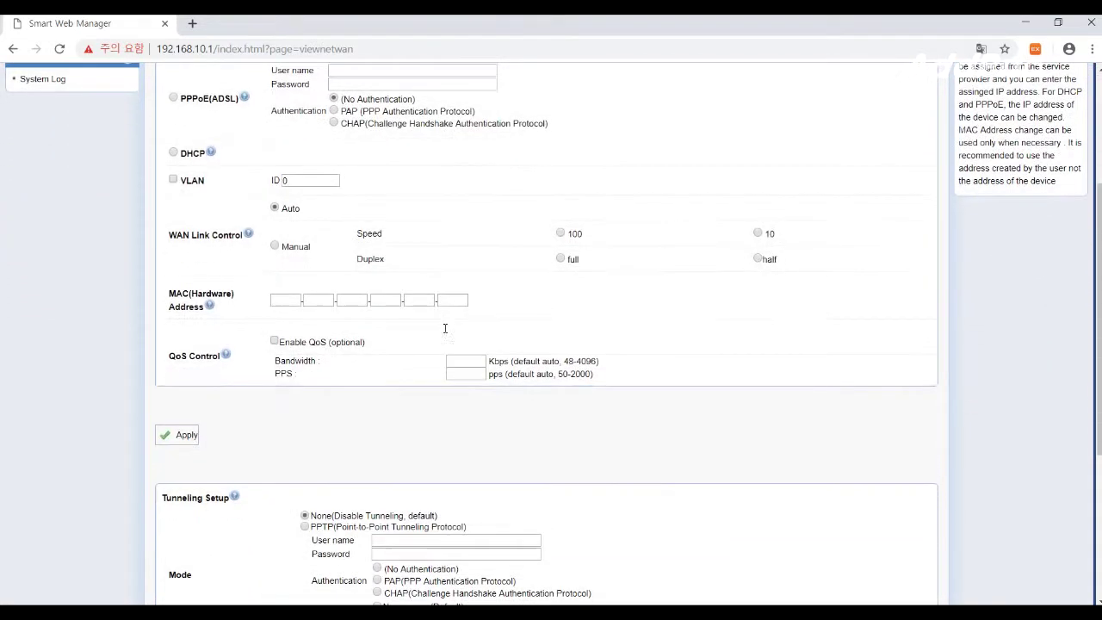
{"action": "left_click", "coordinate": [195, 438]}
Open 172.17.207.92 in a new browser tab and sign in as root with the account password
{"action": "left_click", "coordinate": [192, 24]}
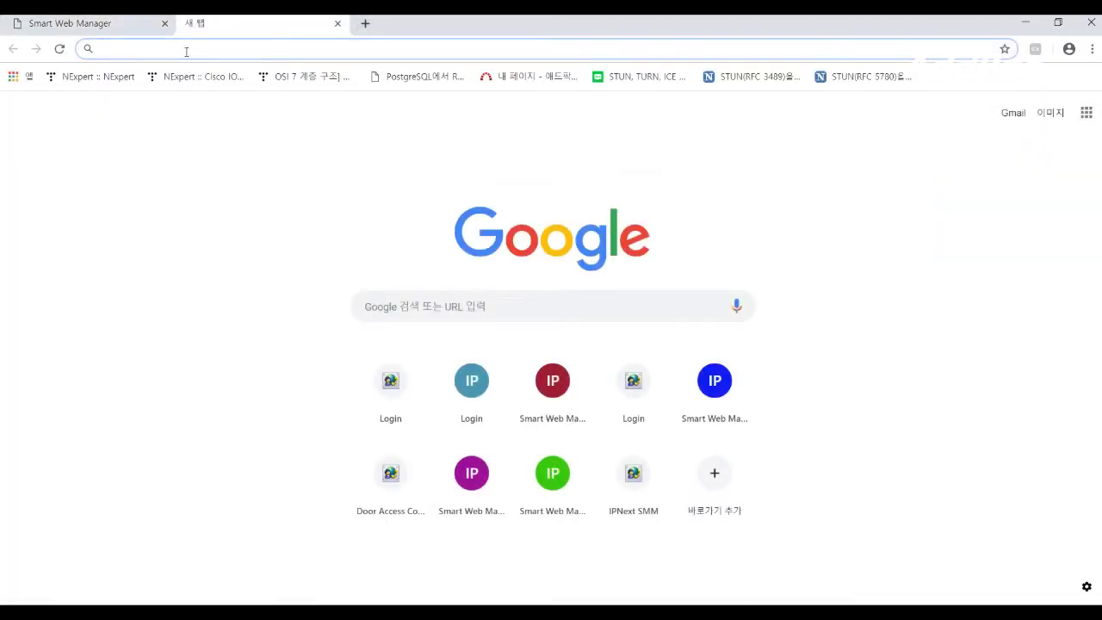
{"action": "type", "text": "172.17."}
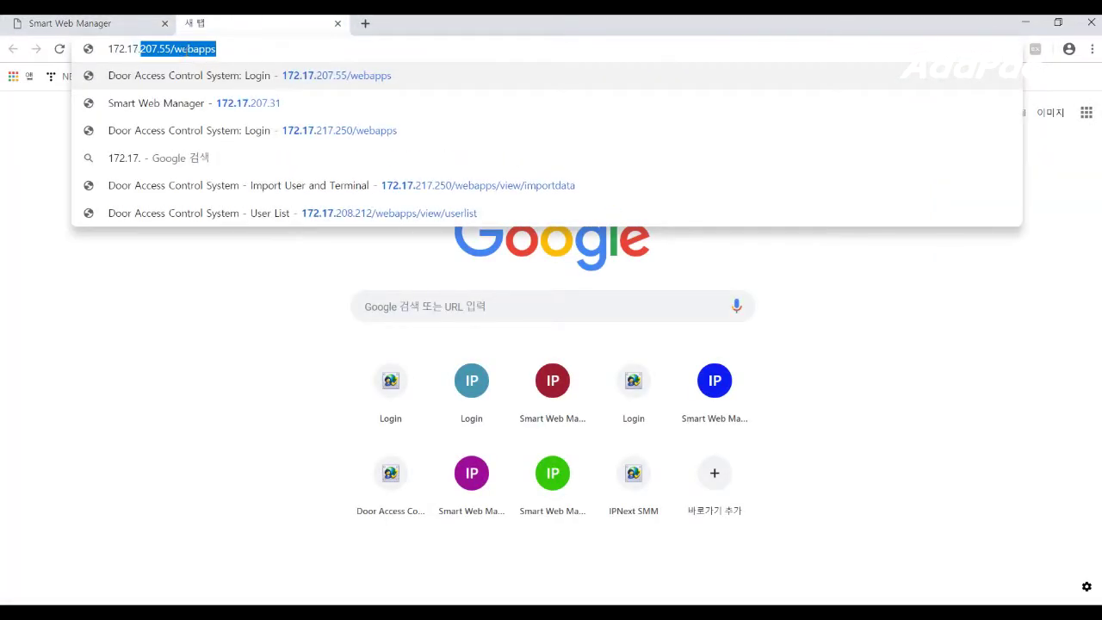
{"action": "type", "text": "207.92"}
{"action": "key", "text": "Return"}
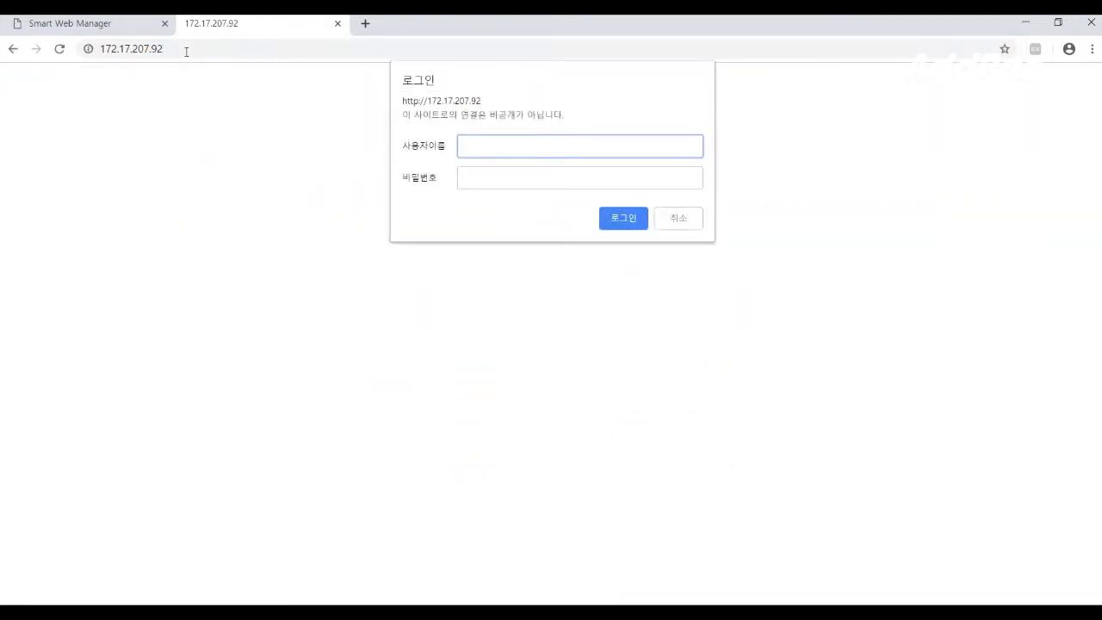
{"action": "key", "text": "Tab"}
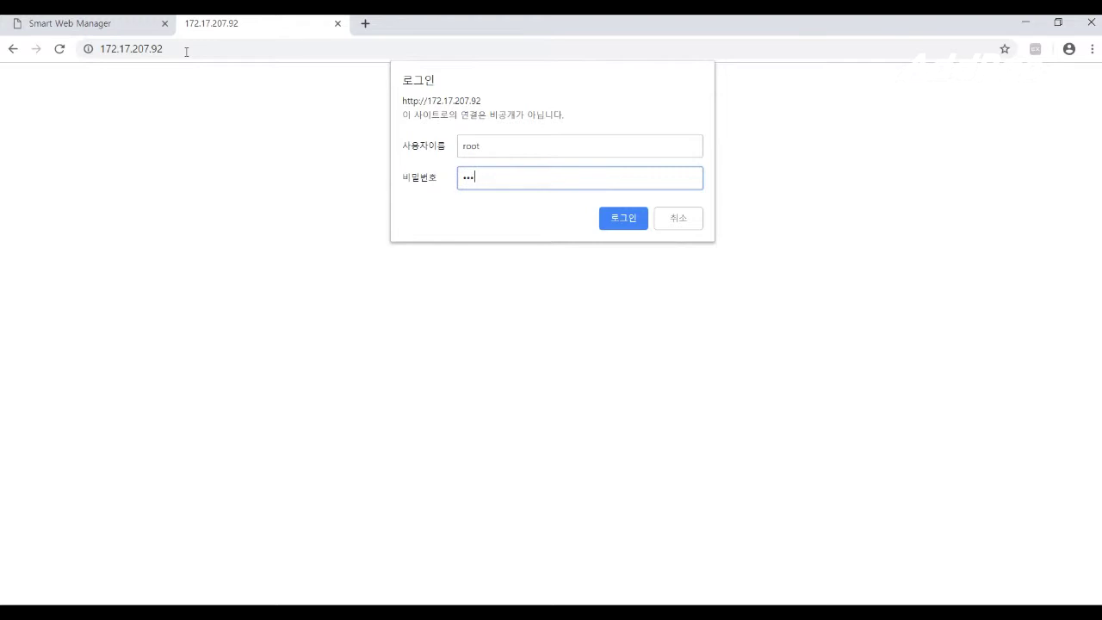
{"action": "key", "text": "Return"}
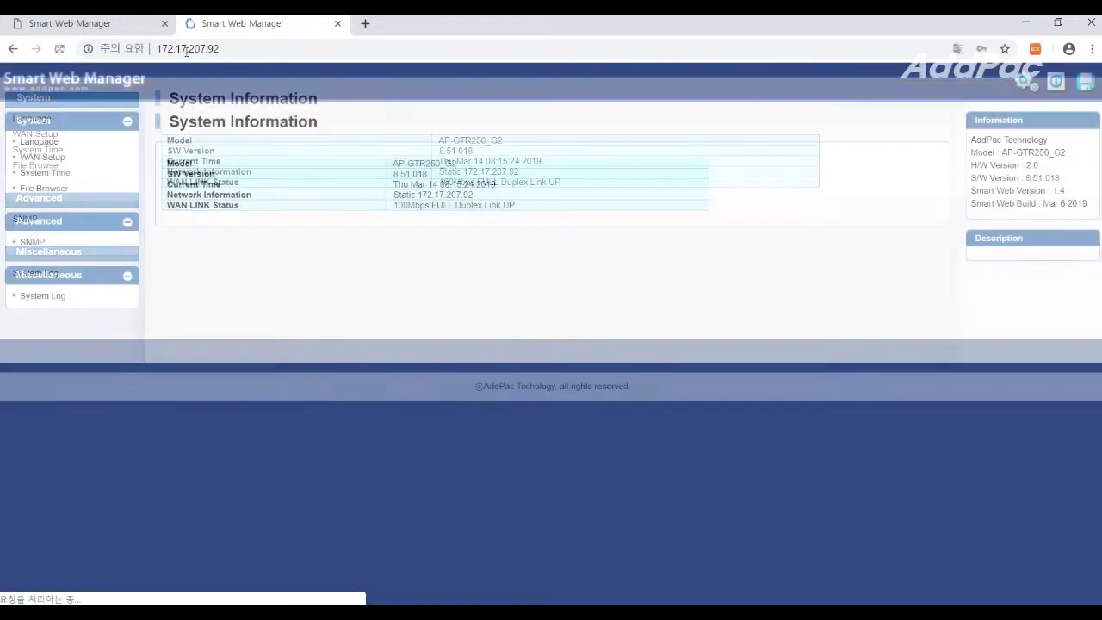
Check the WAN setup at the new address and save the device settings
{"action": "left_click", "coordinate": [57, 156]}
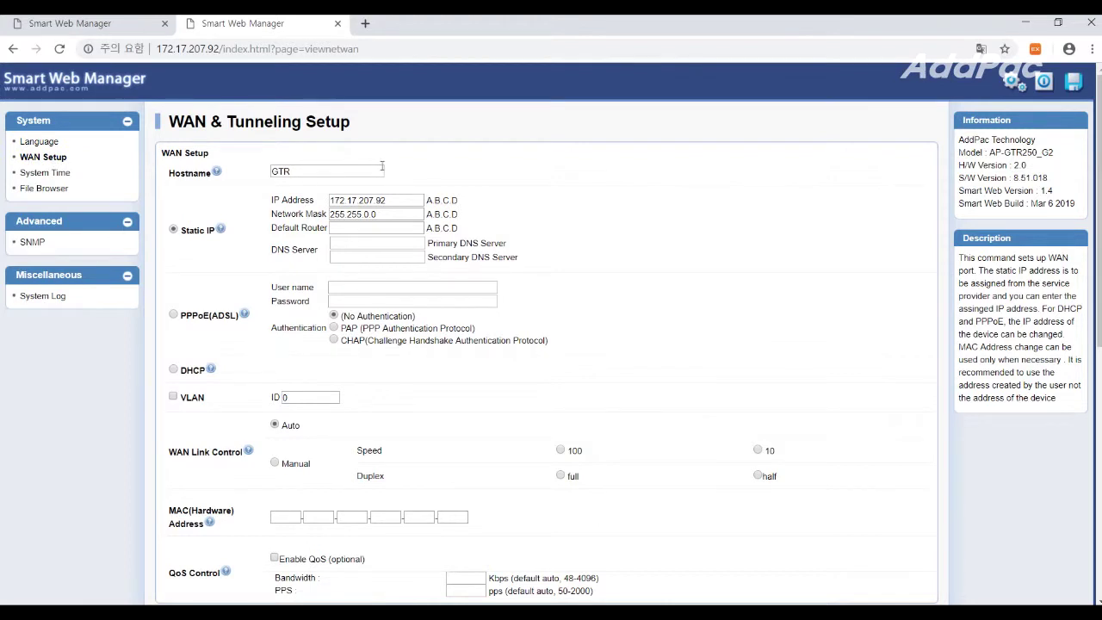
{"action": "left_click", "coordinate": [1072, 83]}
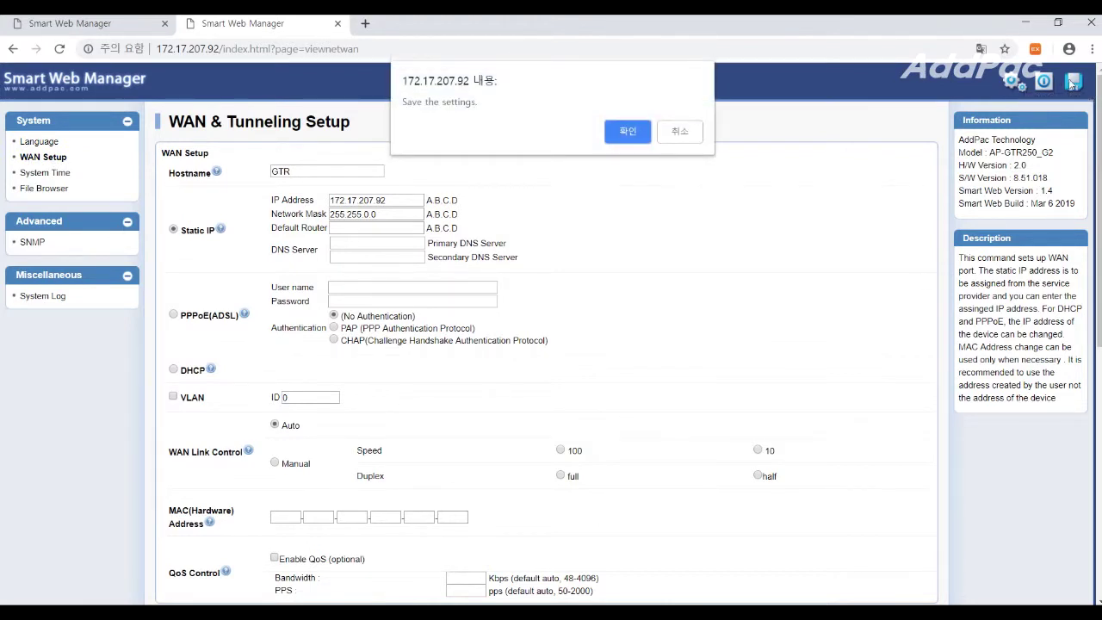
{"action": "left_click", "coordinate": [632, 136]}
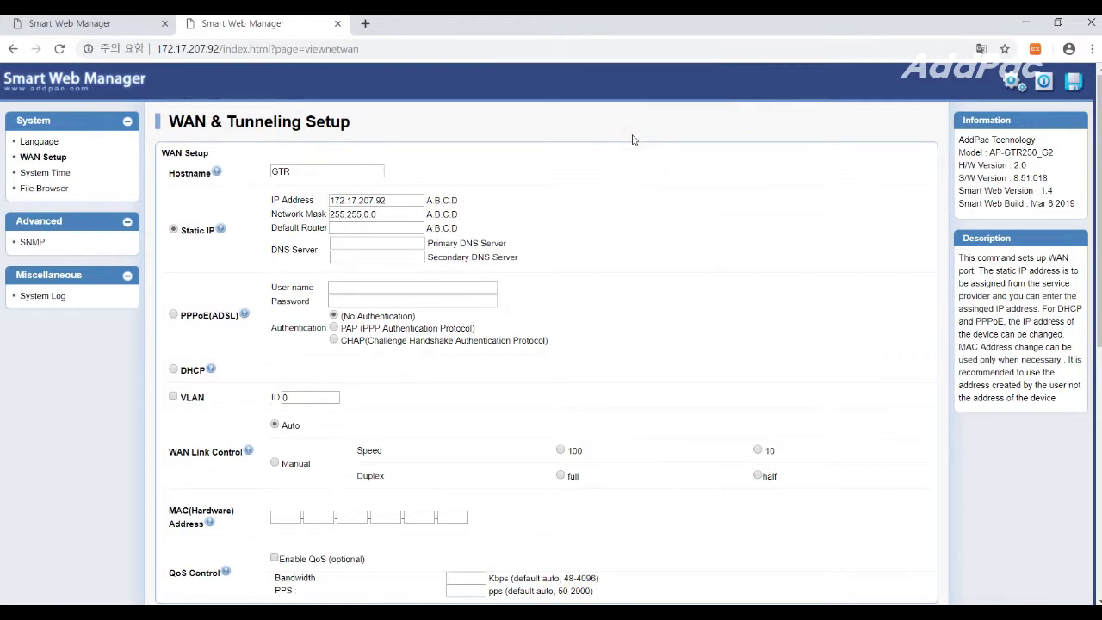
Set the system time zone name to seoul with an hour offset of 9, apply it and save the device settings
{"action": "left_click", "coordinate": [29, 176]}
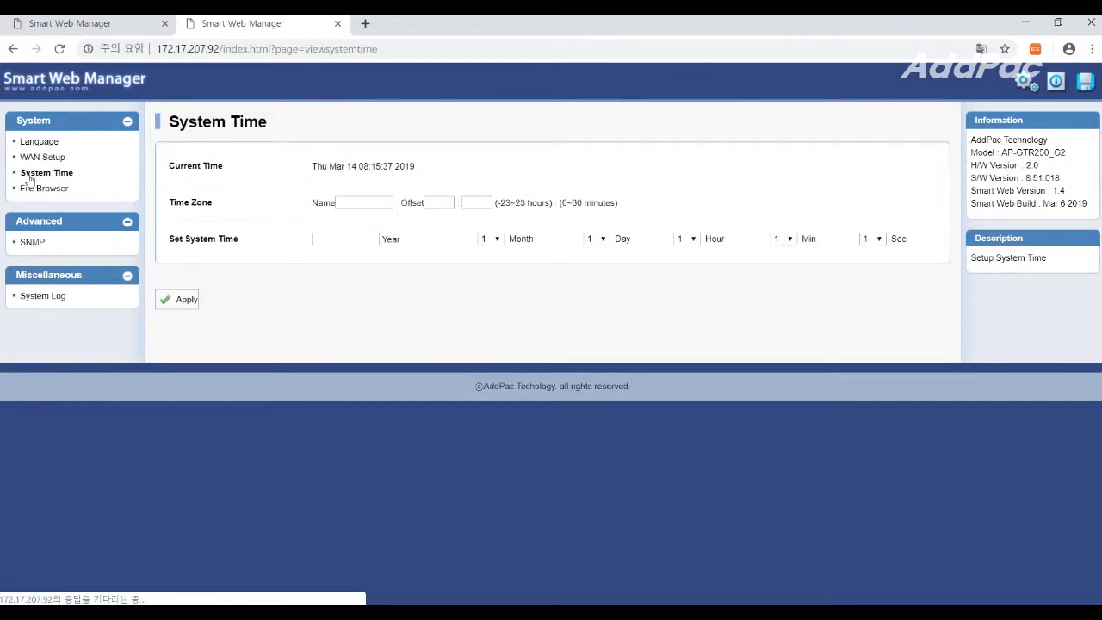
{"action": "left_click", "coordinate": [357, 203]}
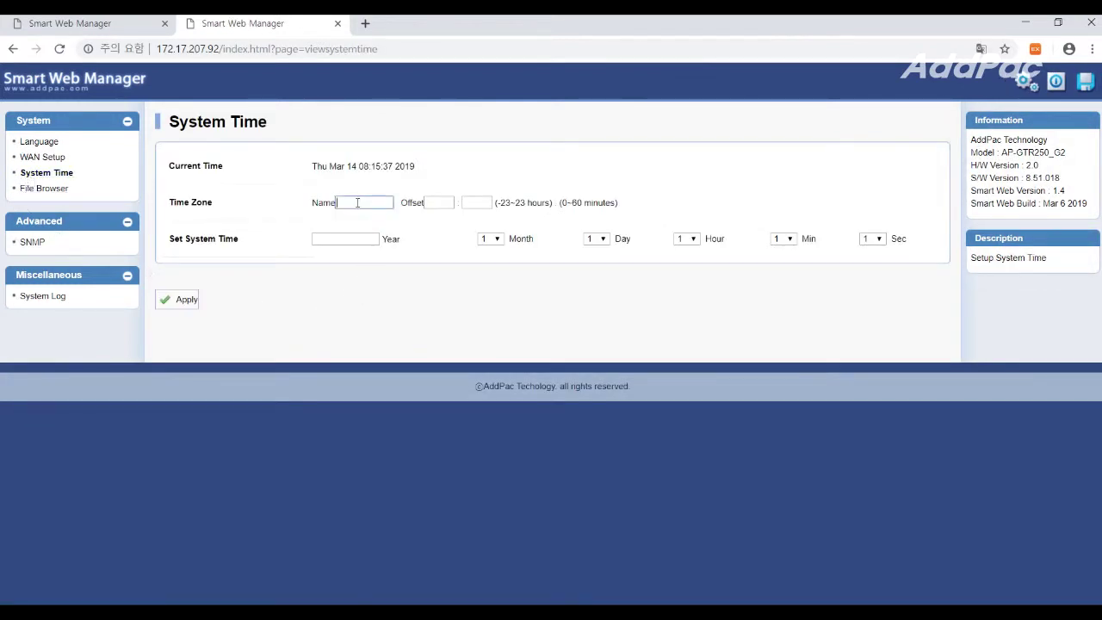
{"action": "type", "text": "se"}
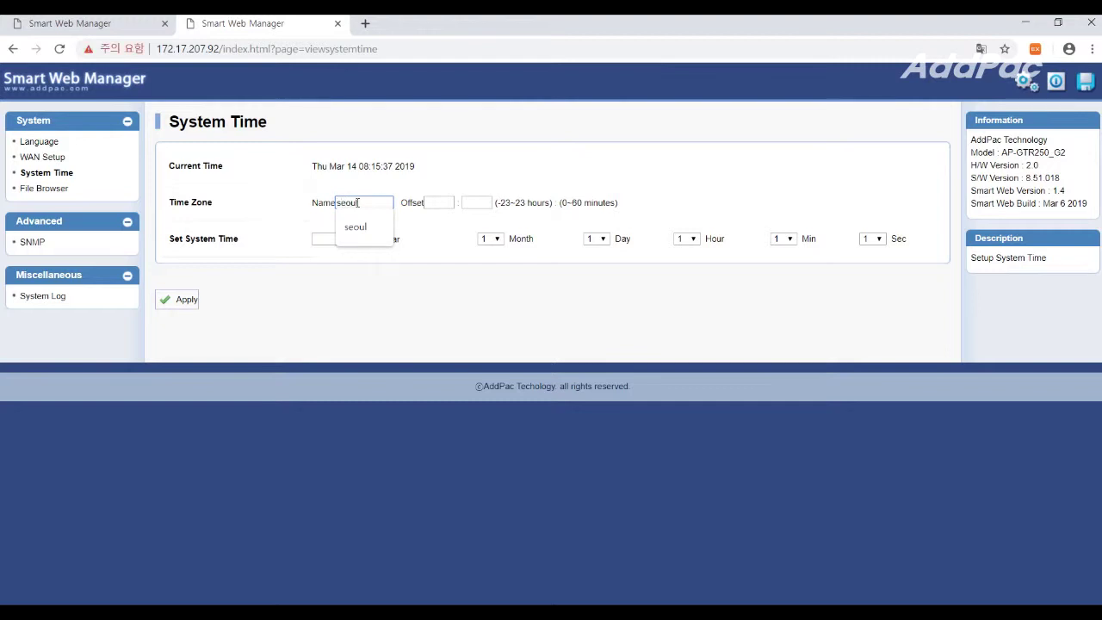
{"action": "type", "text": "oul"}
{"action": "left_click", "coordinate": [437, 199]}
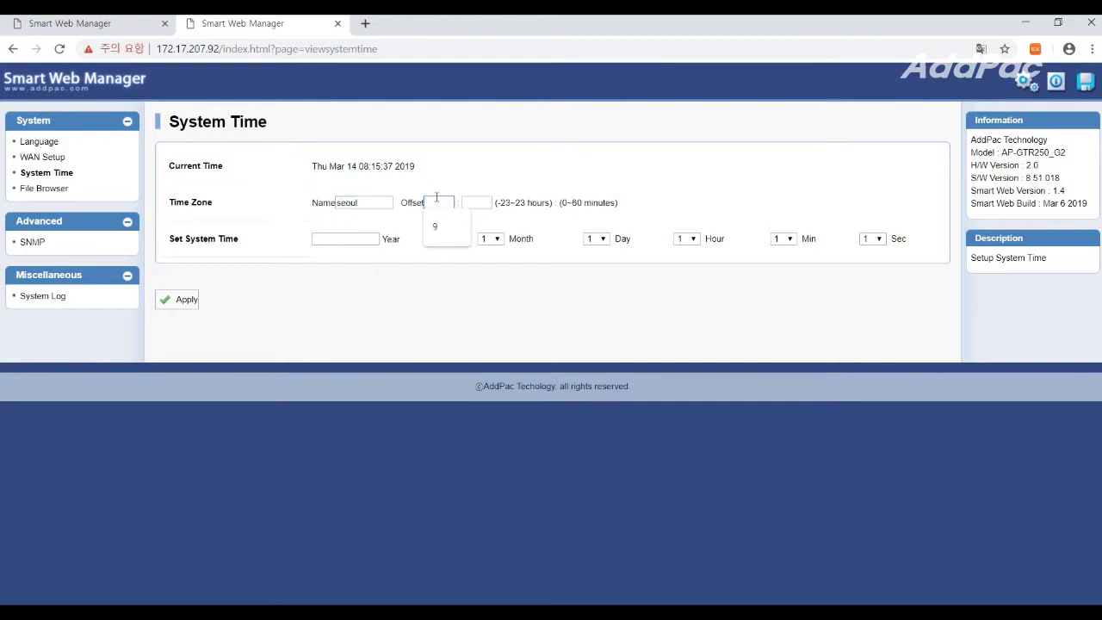
{"action": "left_click", "coordinate": [379, 304]}
{"action": "left_click", "coordinate": [183, 299]}
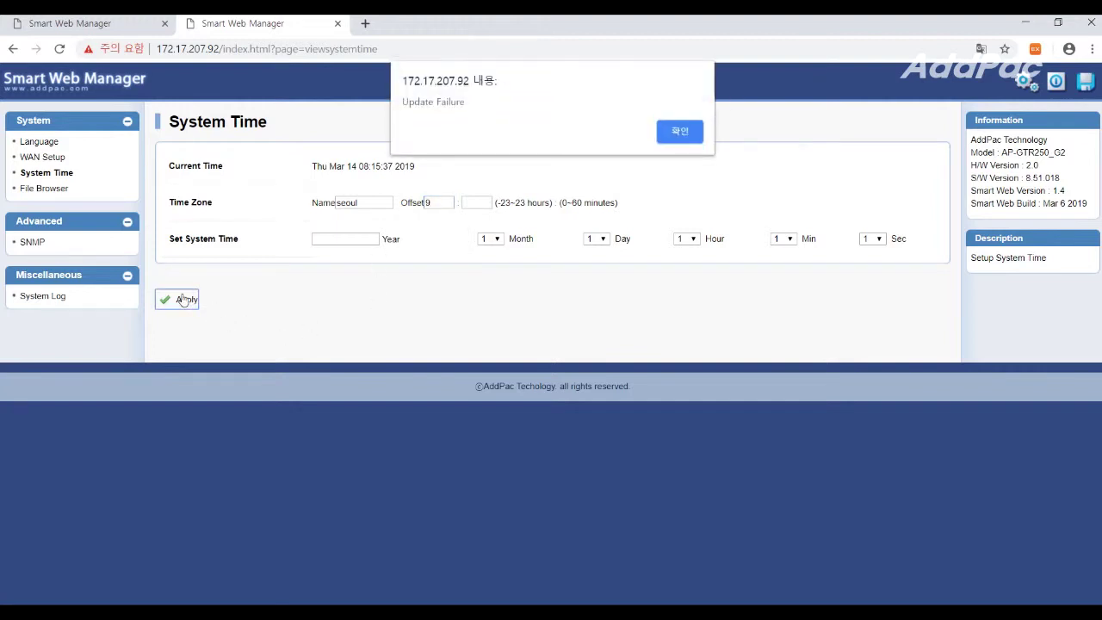
{"action": "left_click", "coordinate": [676, 139]}
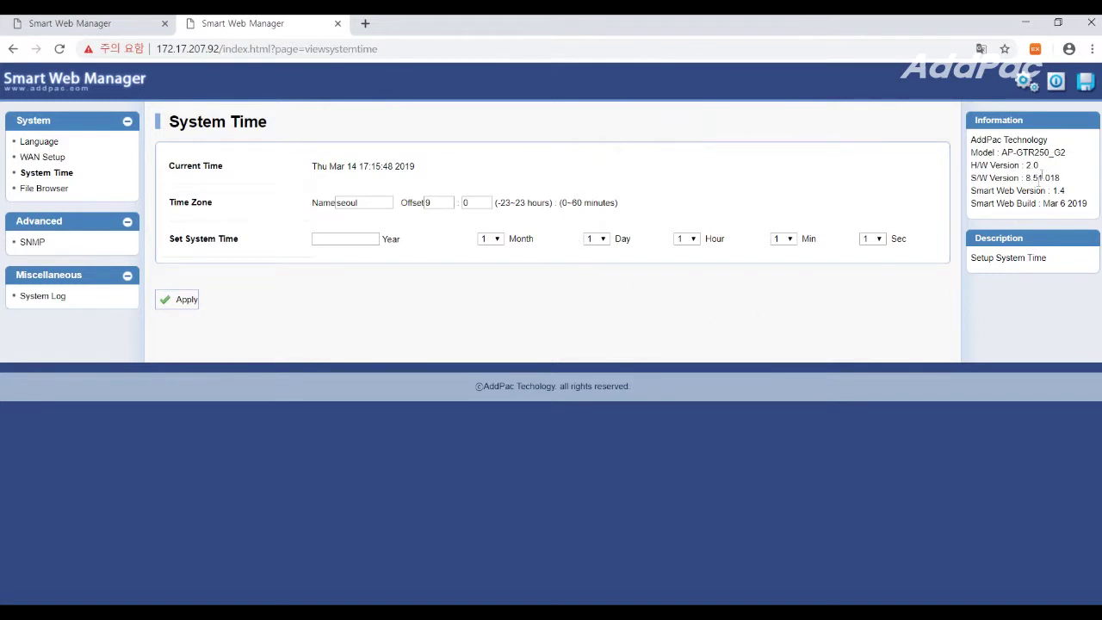
{"action": "left_click", "coordinate": [1084, 82]}
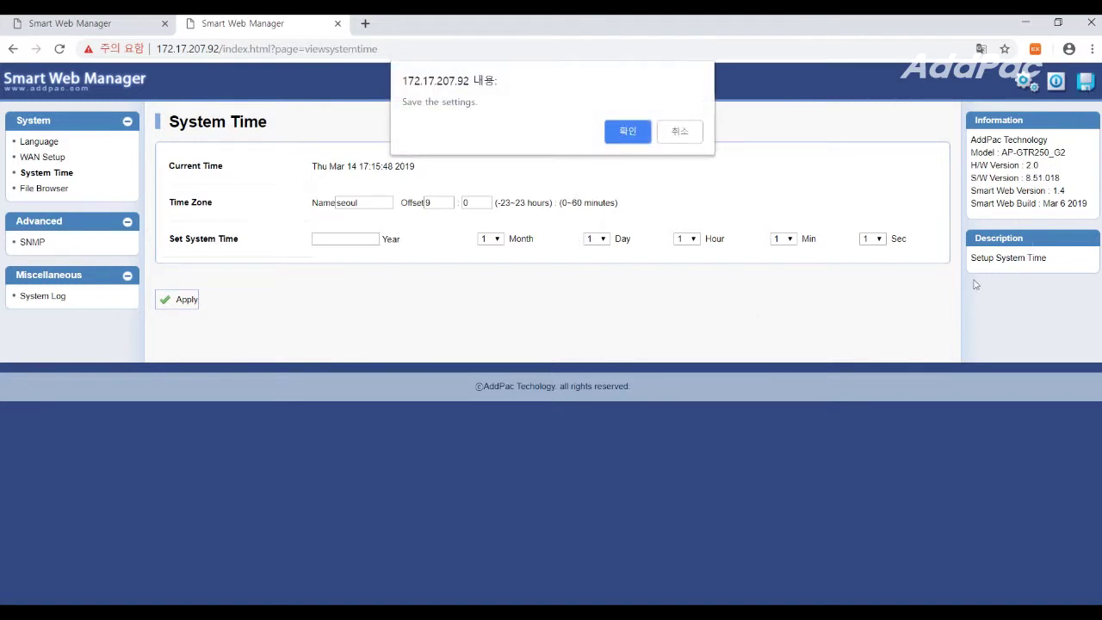
{"action": "left_click", "coordinate": [628, 132]}
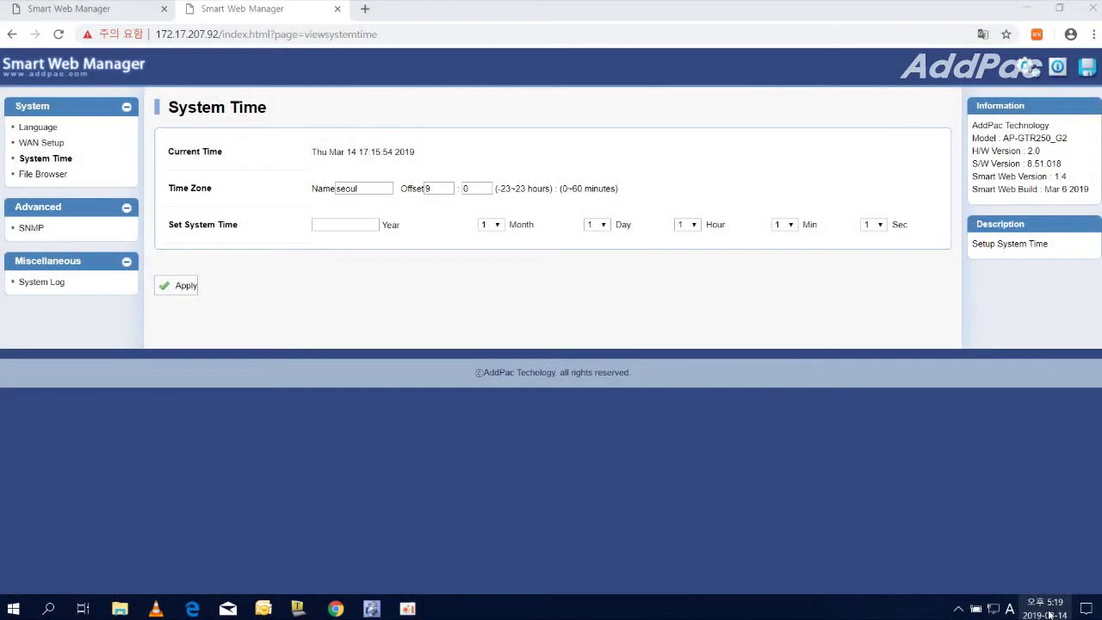
Switch to the Windows date and time settings and open the Internet time server settings for changing
{"action": "right_click", "coordinate": [1049, 614]}
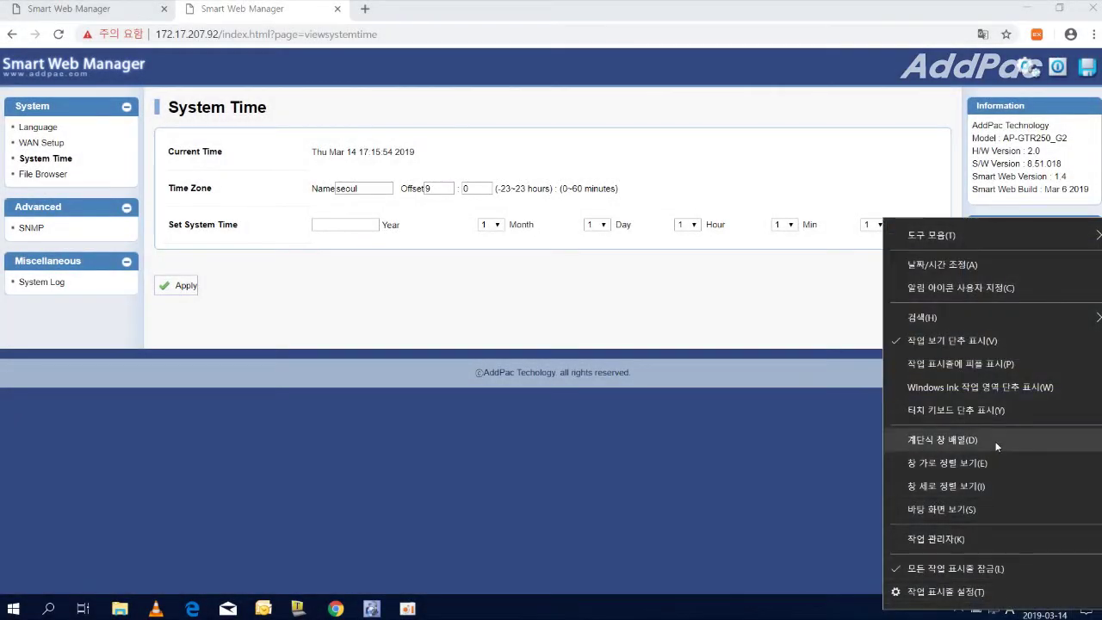
{"action": "left_click", "coordinate": [988, 266]}
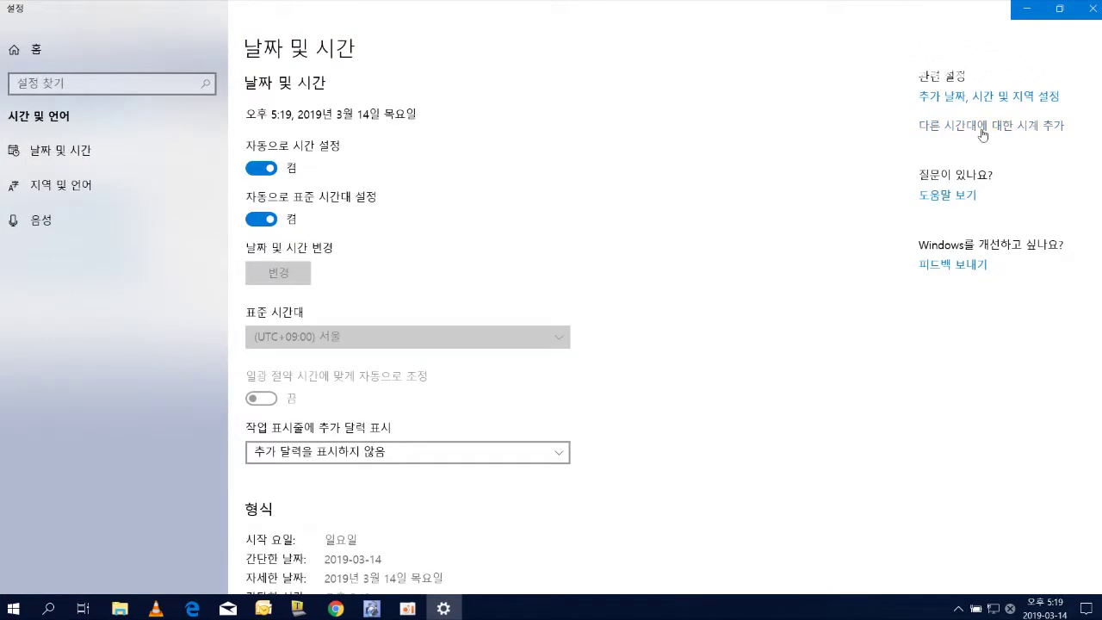
{"action": "left_click", "coordinate": [982, 134]}
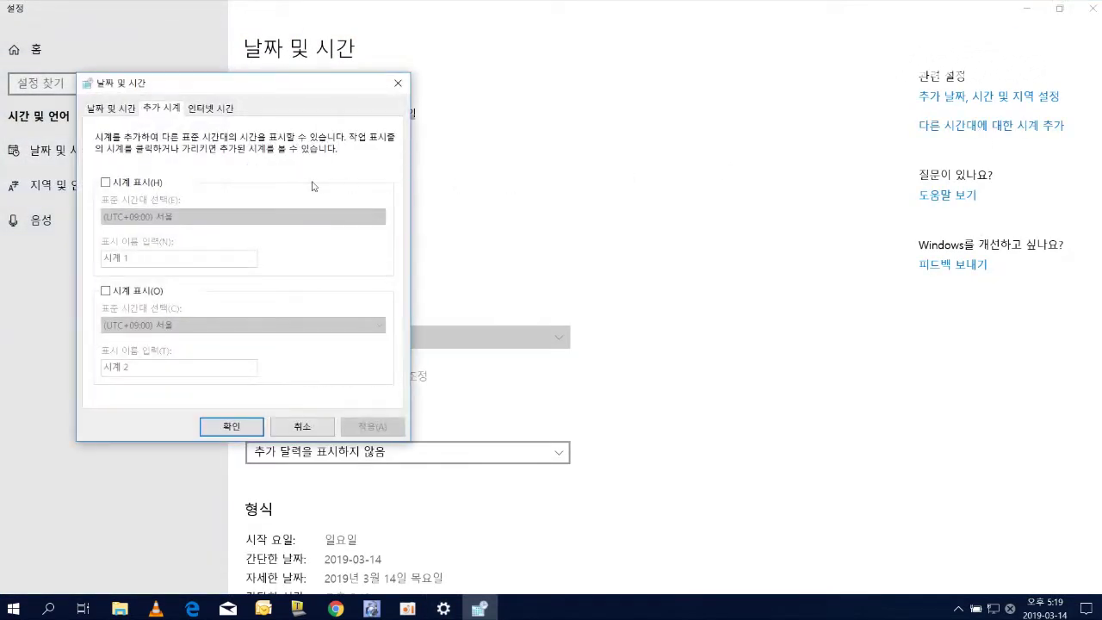
{"action": "left_click", "coordinate": [218, 111]}
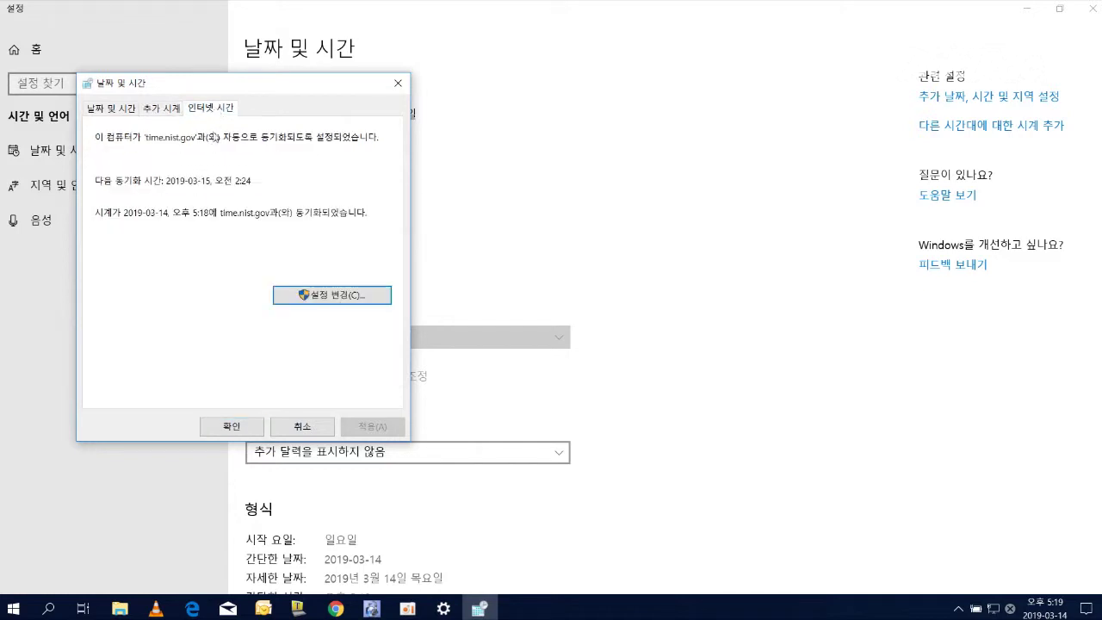
{"action": "left_click", "coordinate": [326, 296]}
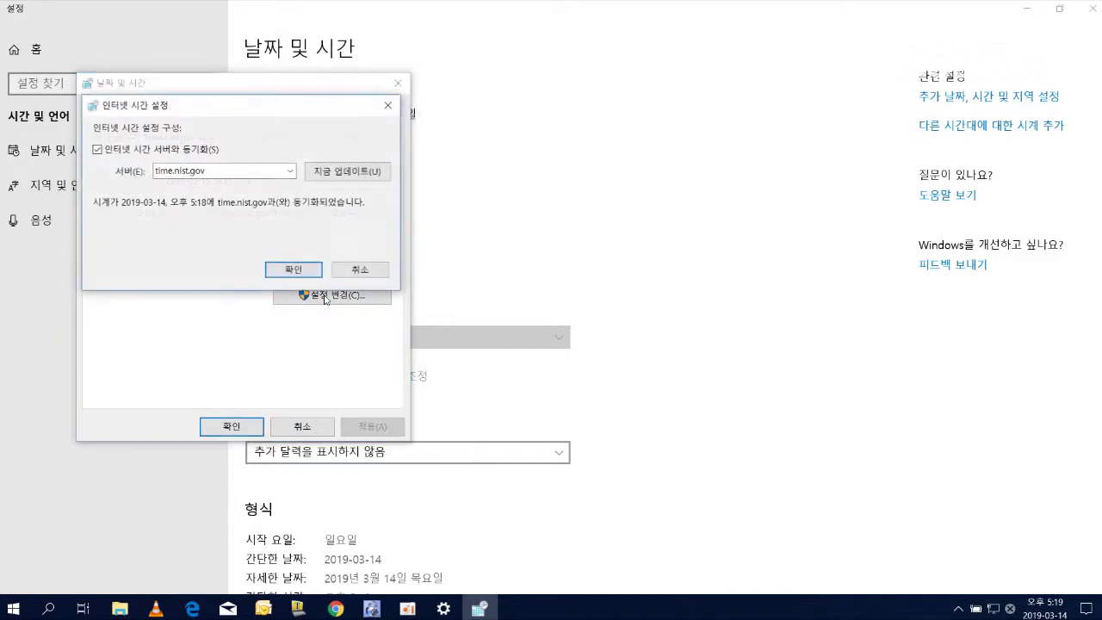
Set the Internet time server to 172.17.207.92, synchronise the clock immediately and accept the settings
{"action": "left_click", "coordinate": [251, 171]}
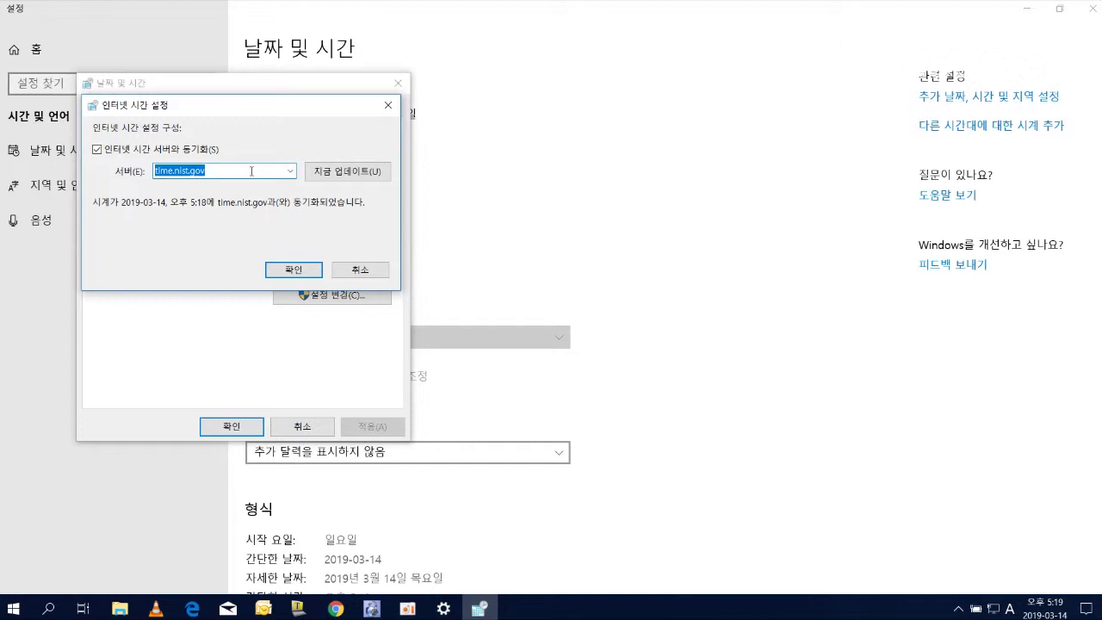
{"action": "type", "text": "172.17.207.92"}
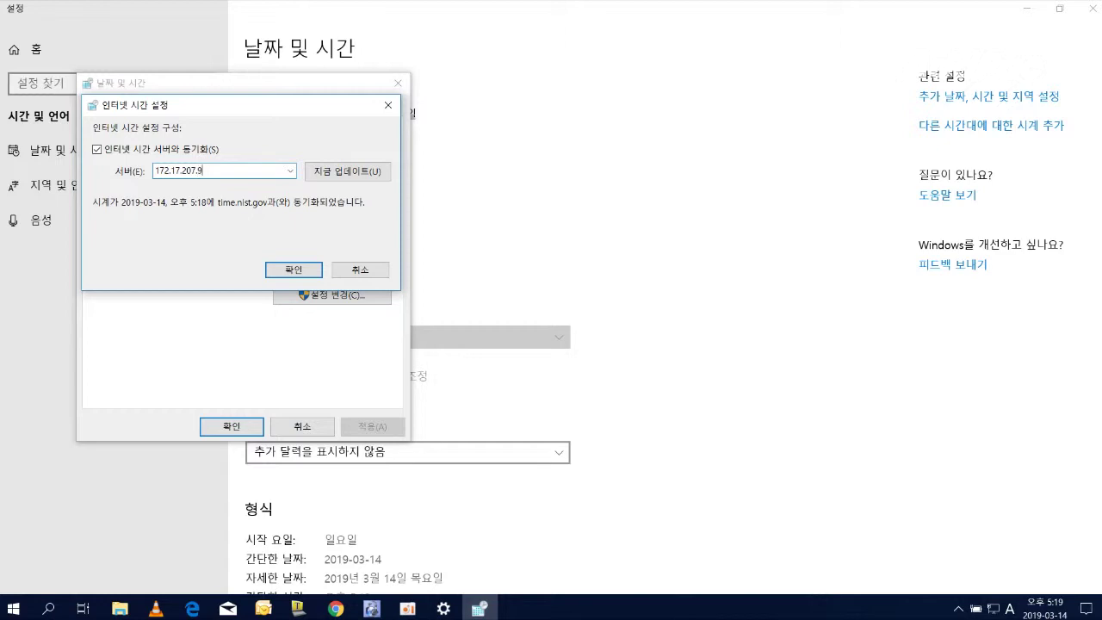
{"action": "left_click", "coordinate": [352, 179]}
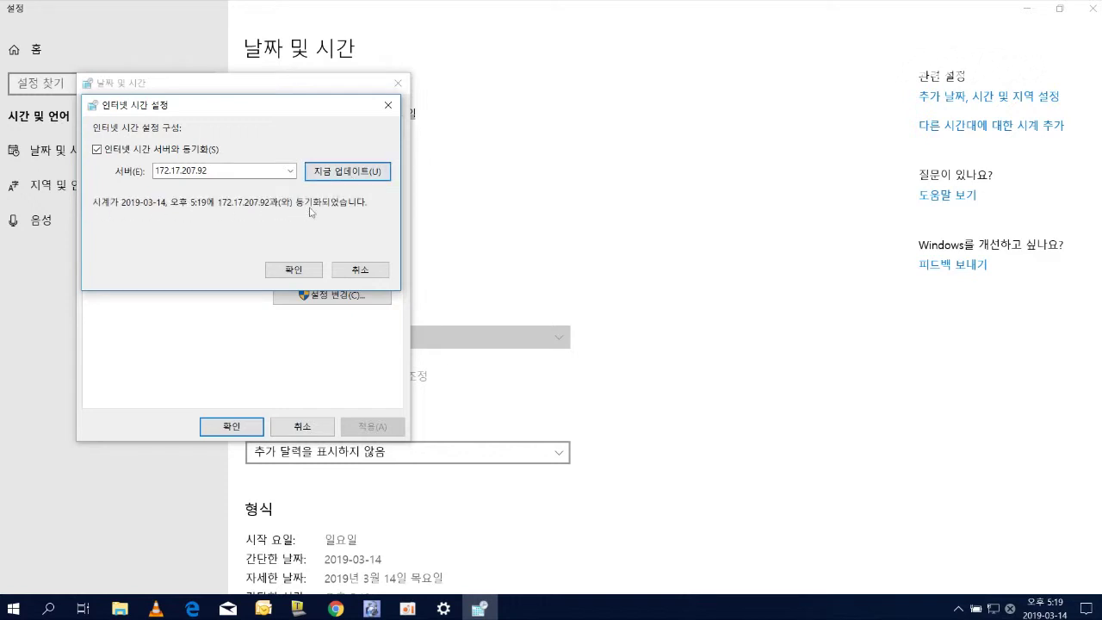
{"action": "left_click", "coordinate": [313, 270]}
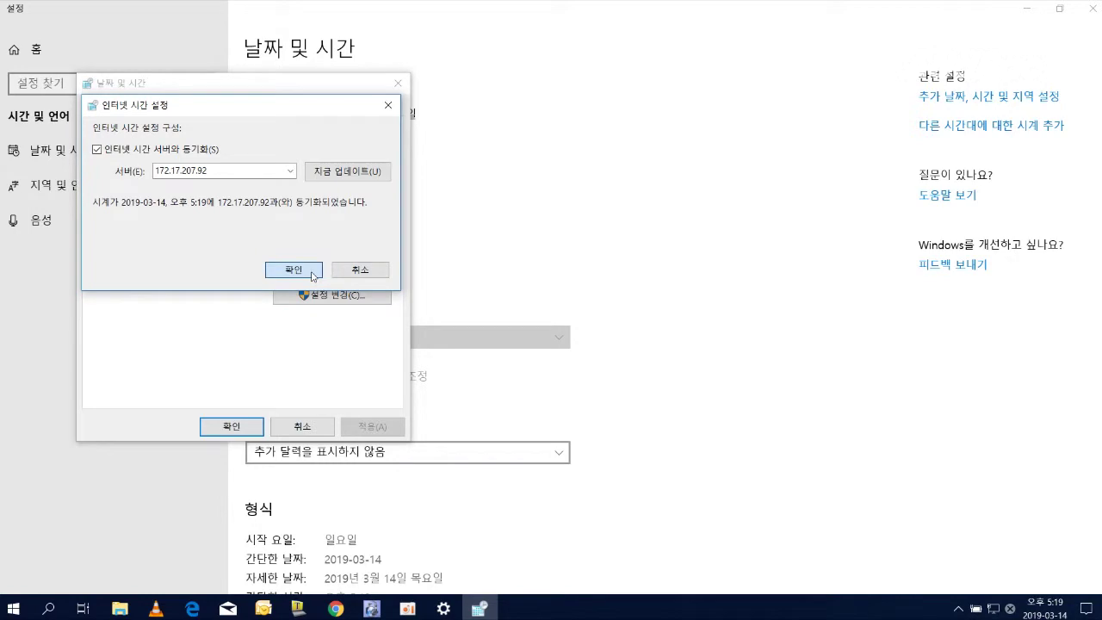